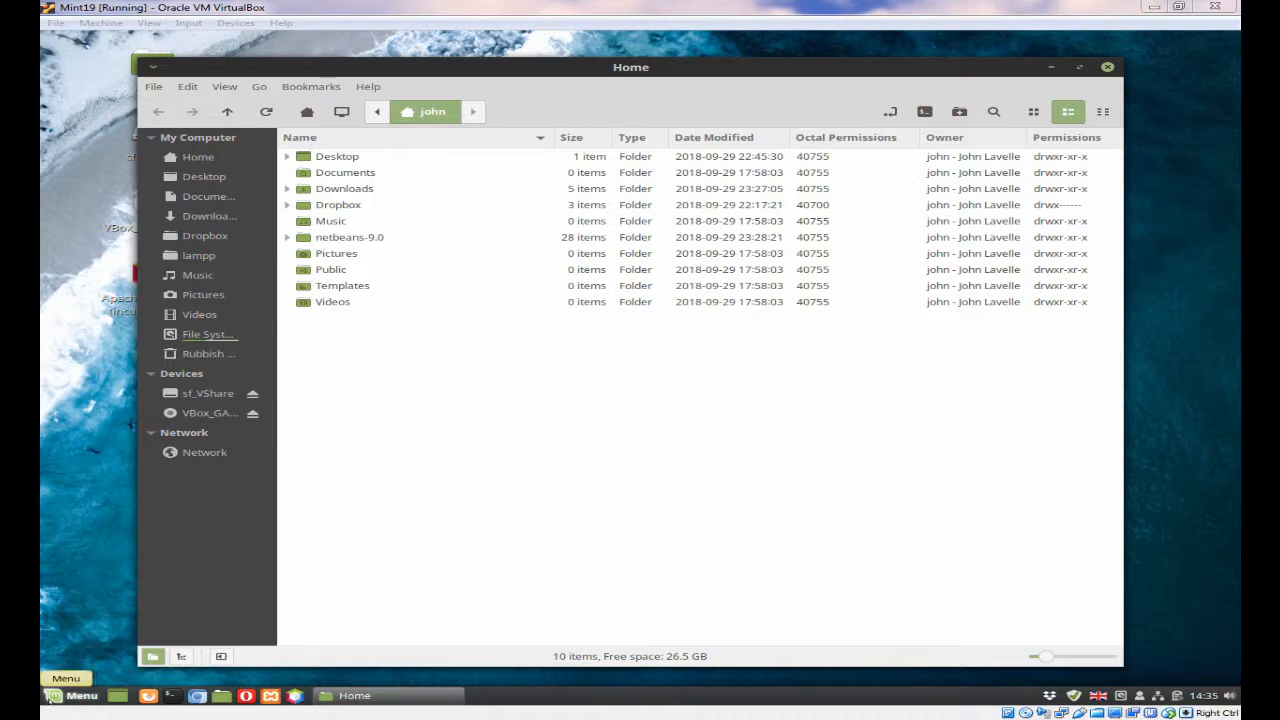
- Launch Timeshift from the system administration applications and authenticate with the administrator password
click(50, 697)
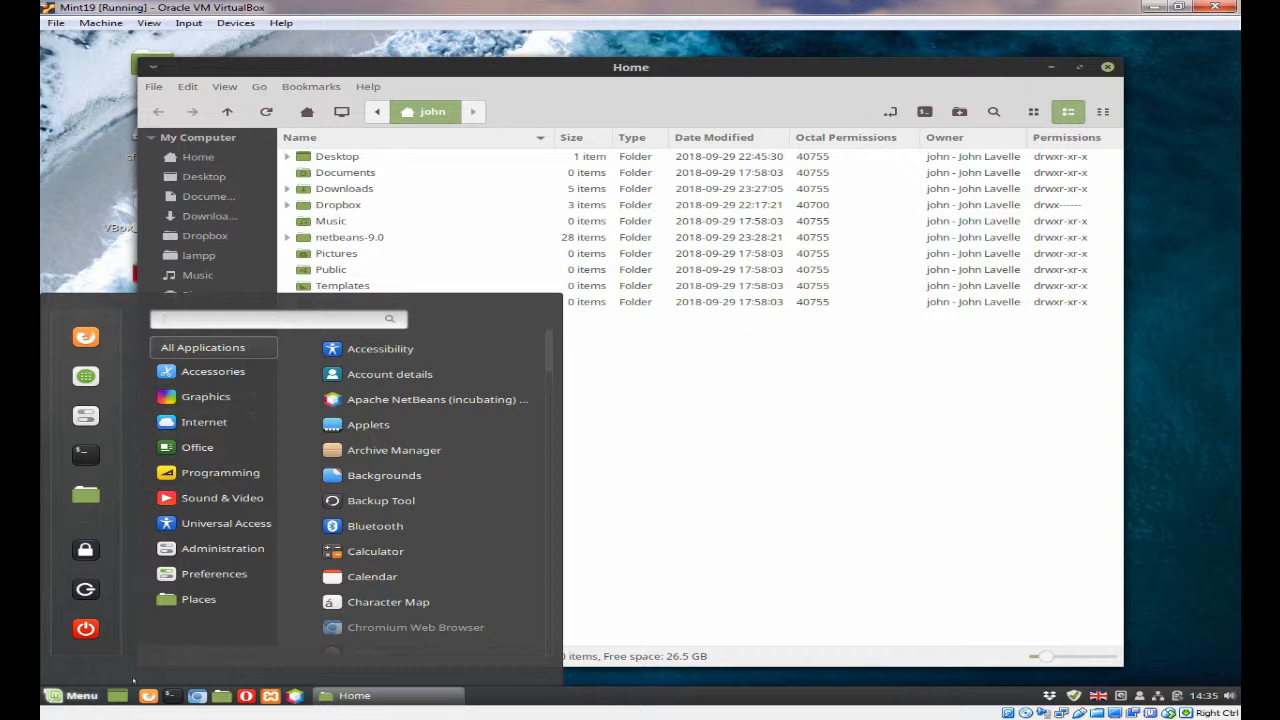
mouse_move(238, 548)
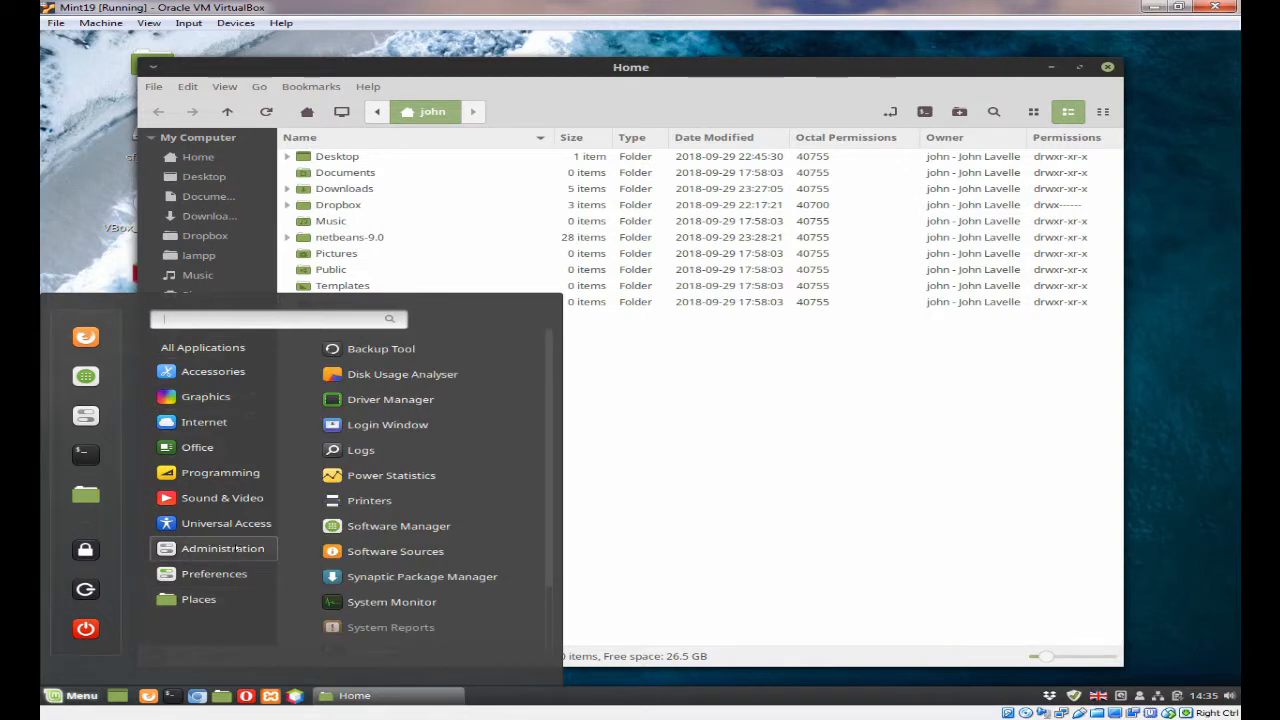
scroll(392, 567, down, 3)
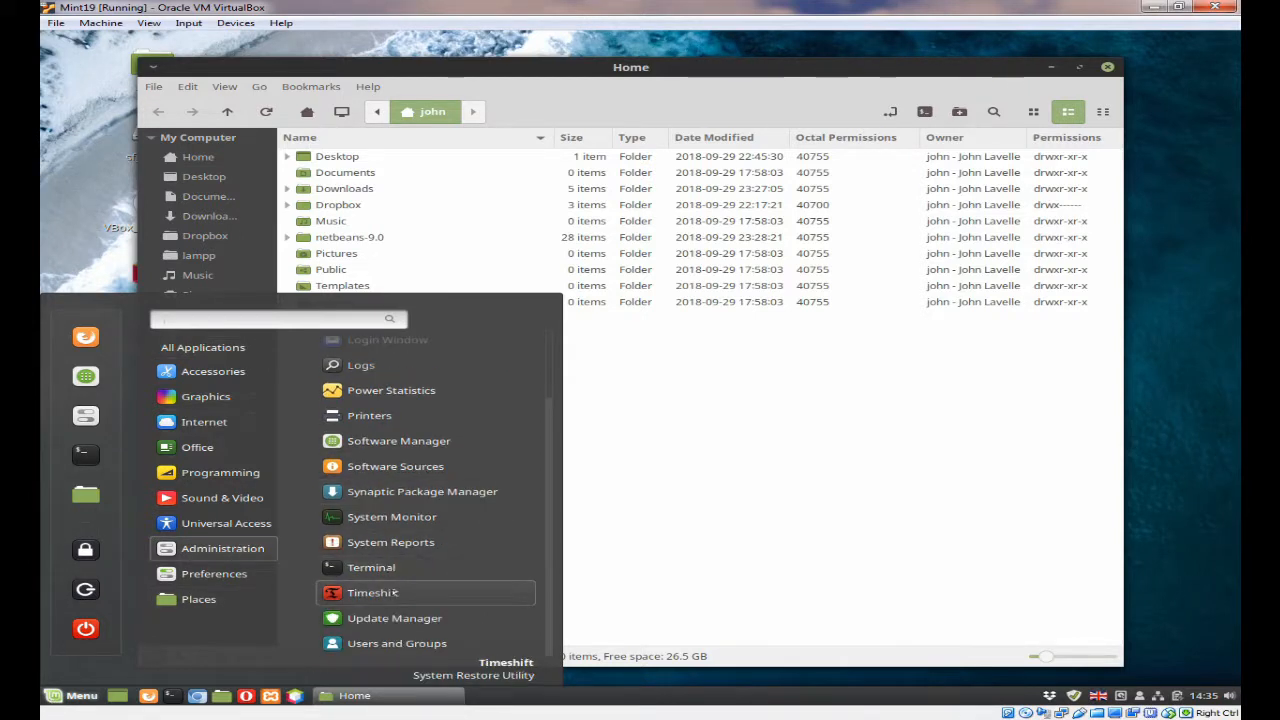
click(394, 592)
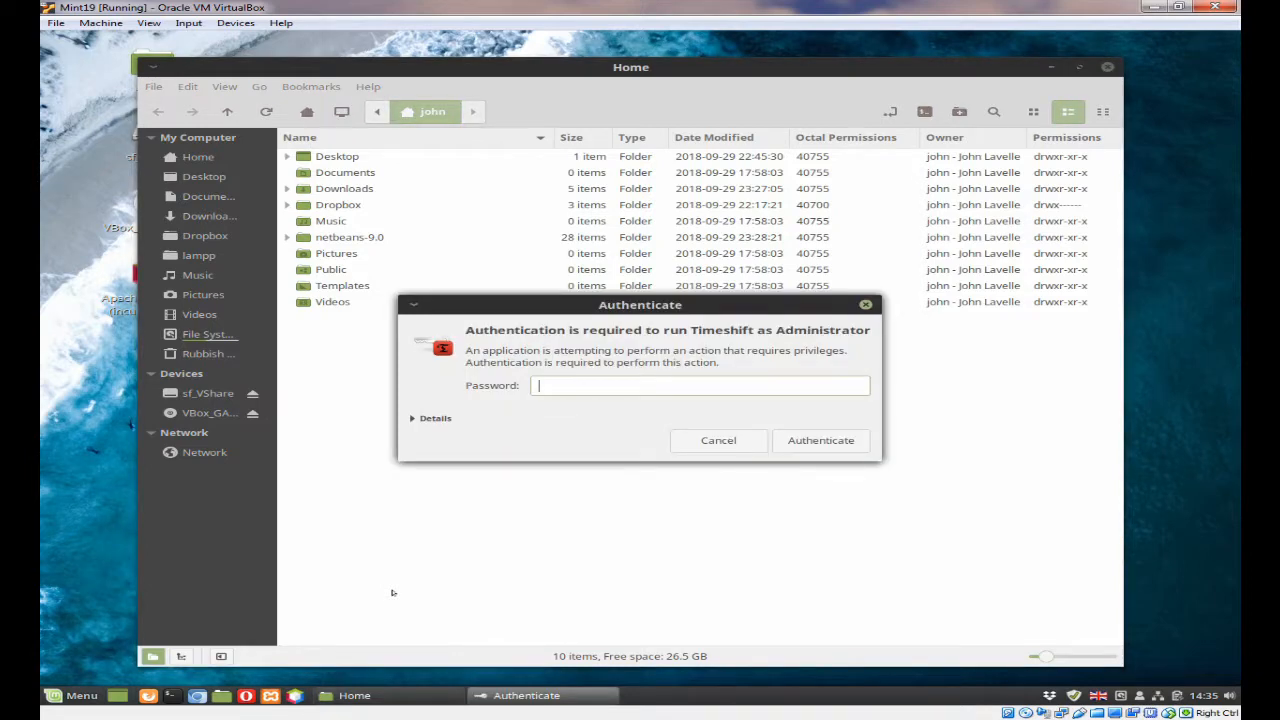
text(•••••••)
key(Return)
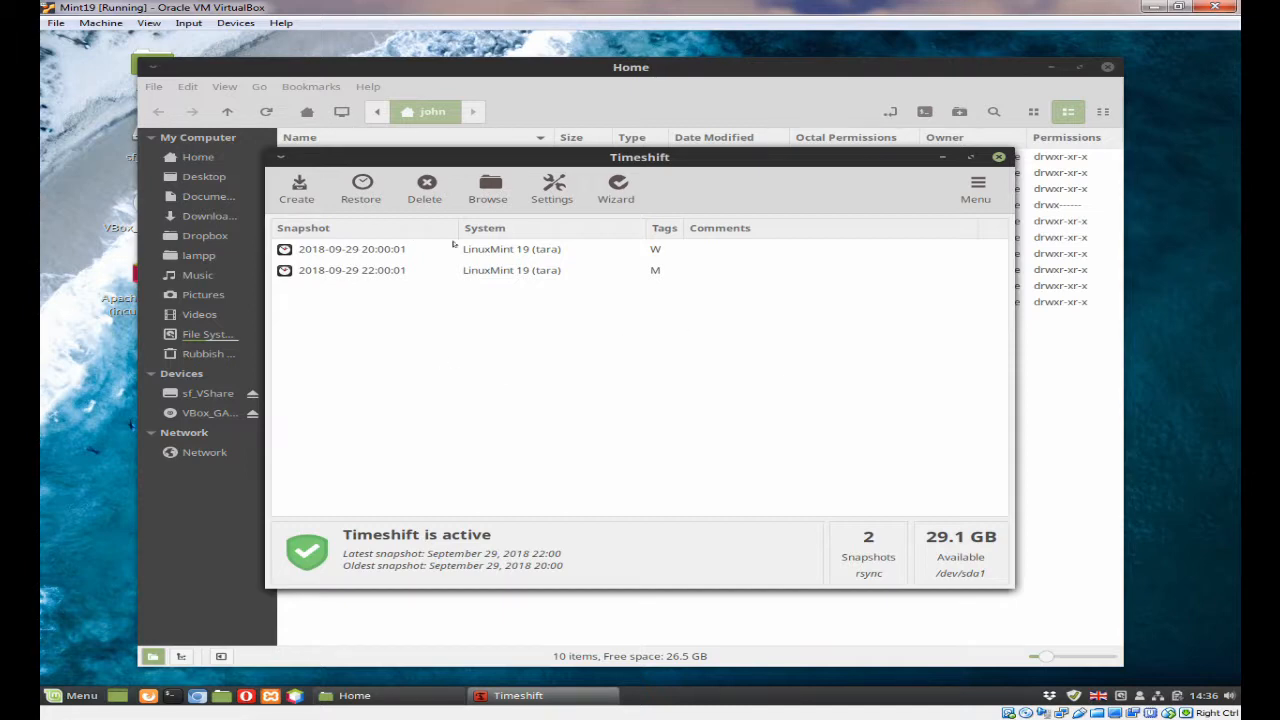
click(323, 270)
click(337, 249)
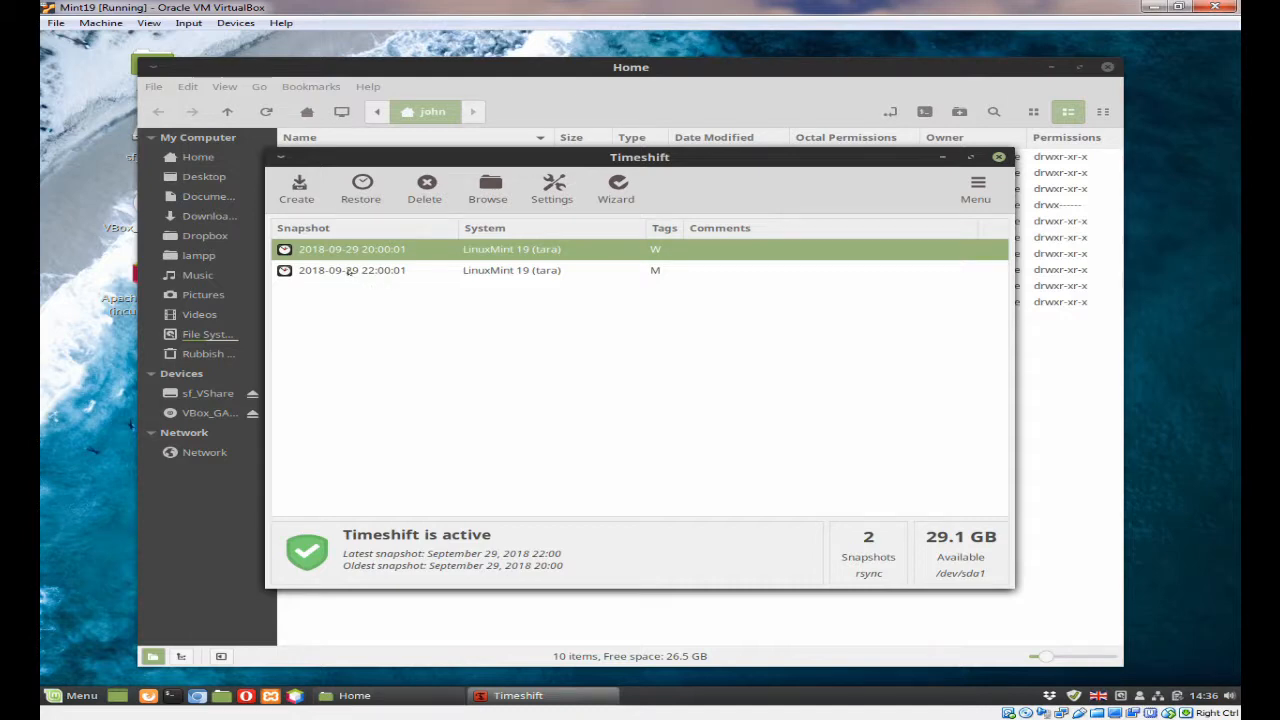
shift+click(350, 271)
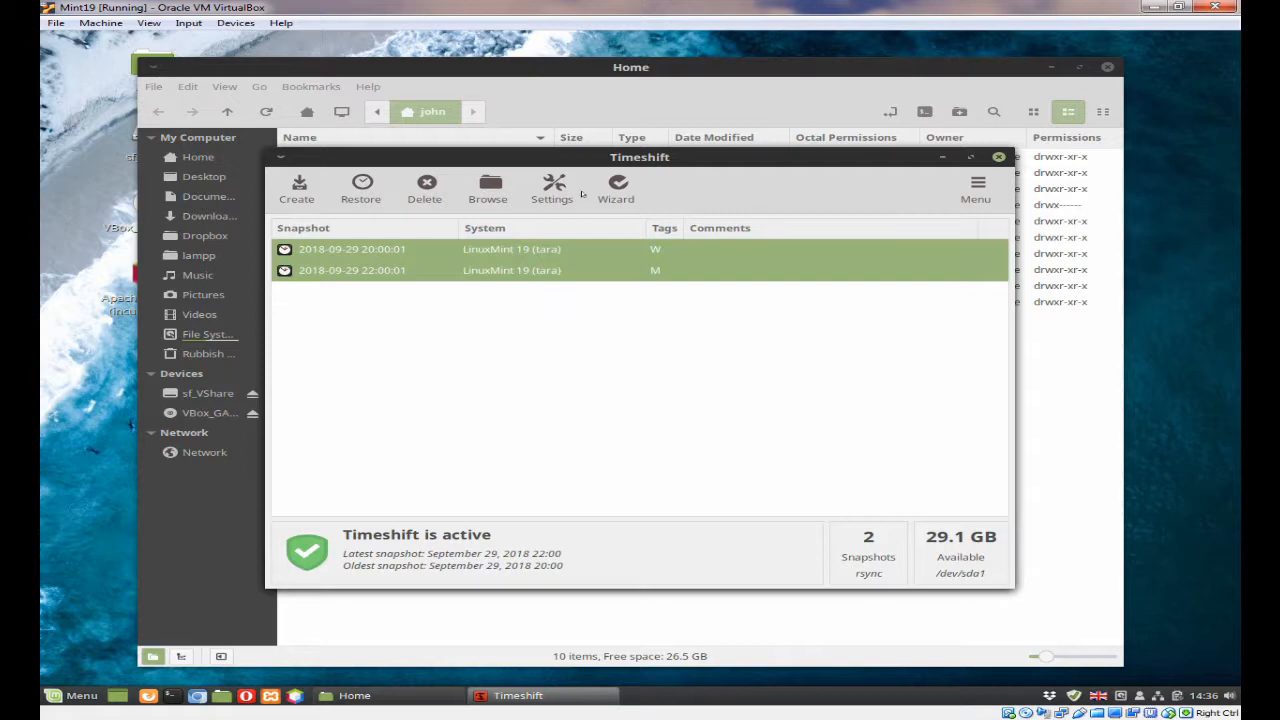
- Disable the Monthly and Weekly levels in the Timeshift snapshot schedule and close the settings
click(549, 189)
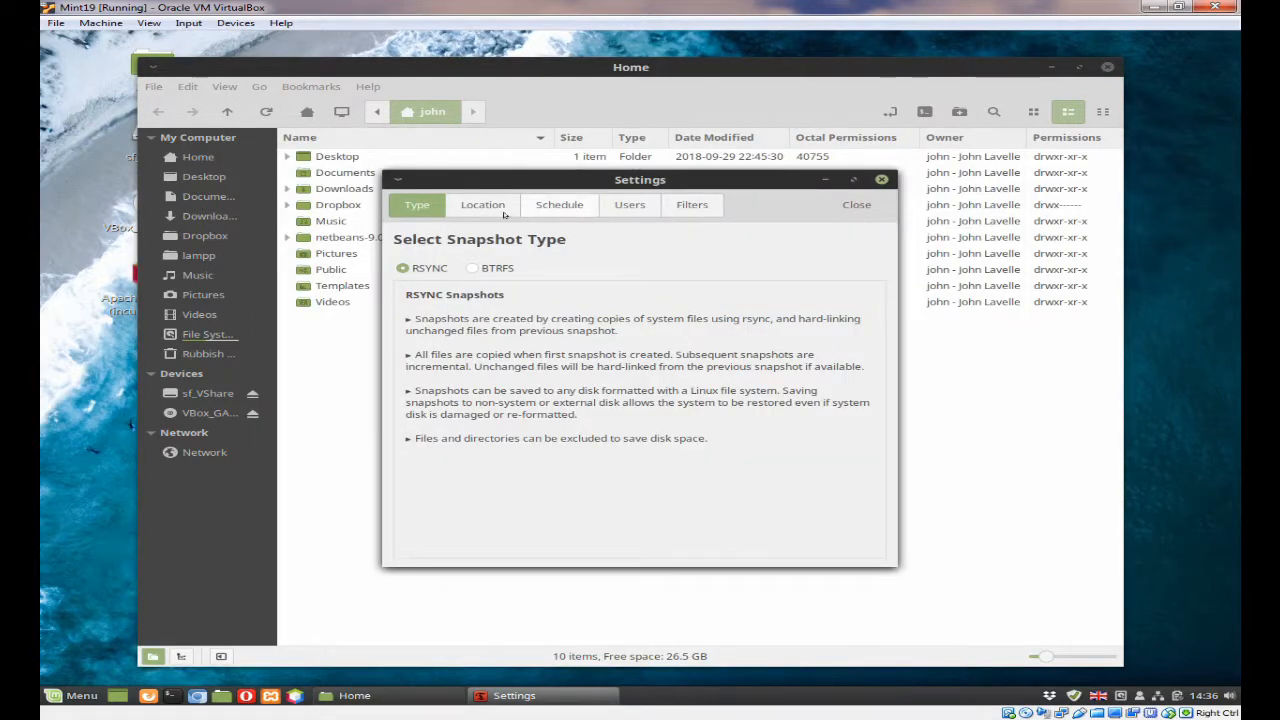
click(560, 205)
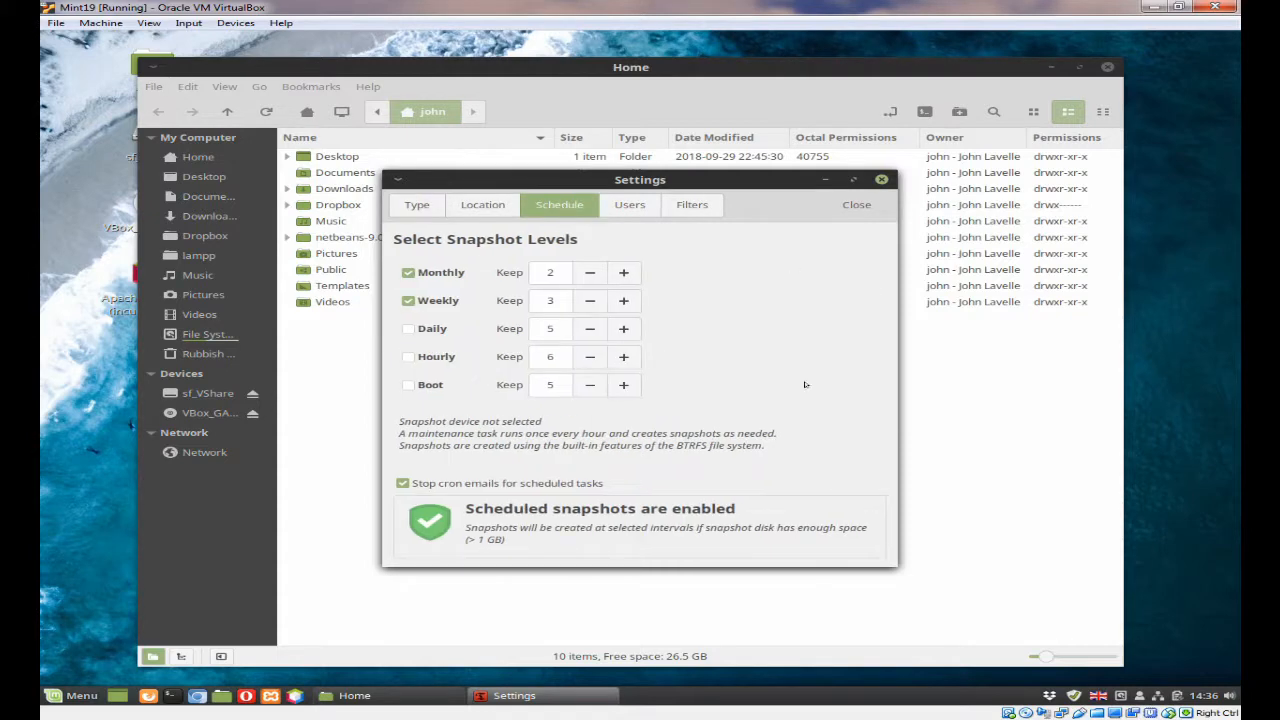
click(408, 301)
click(408, 273)
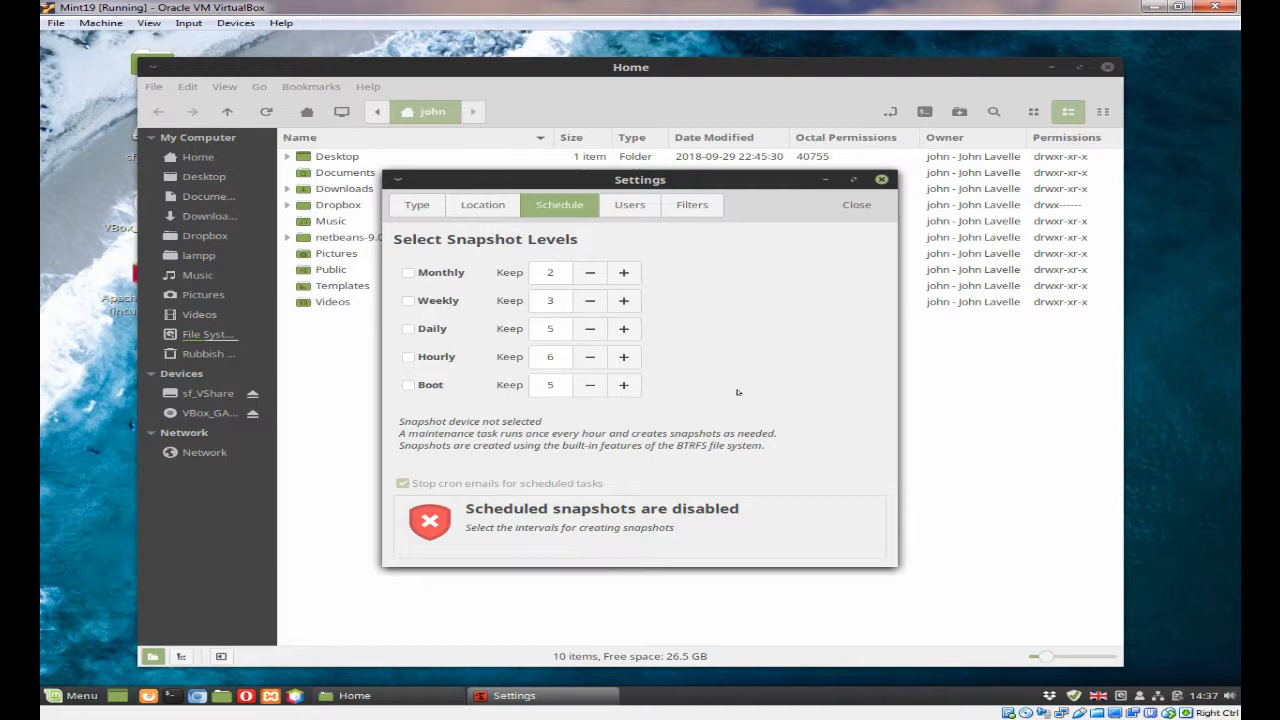
click(851, 205)
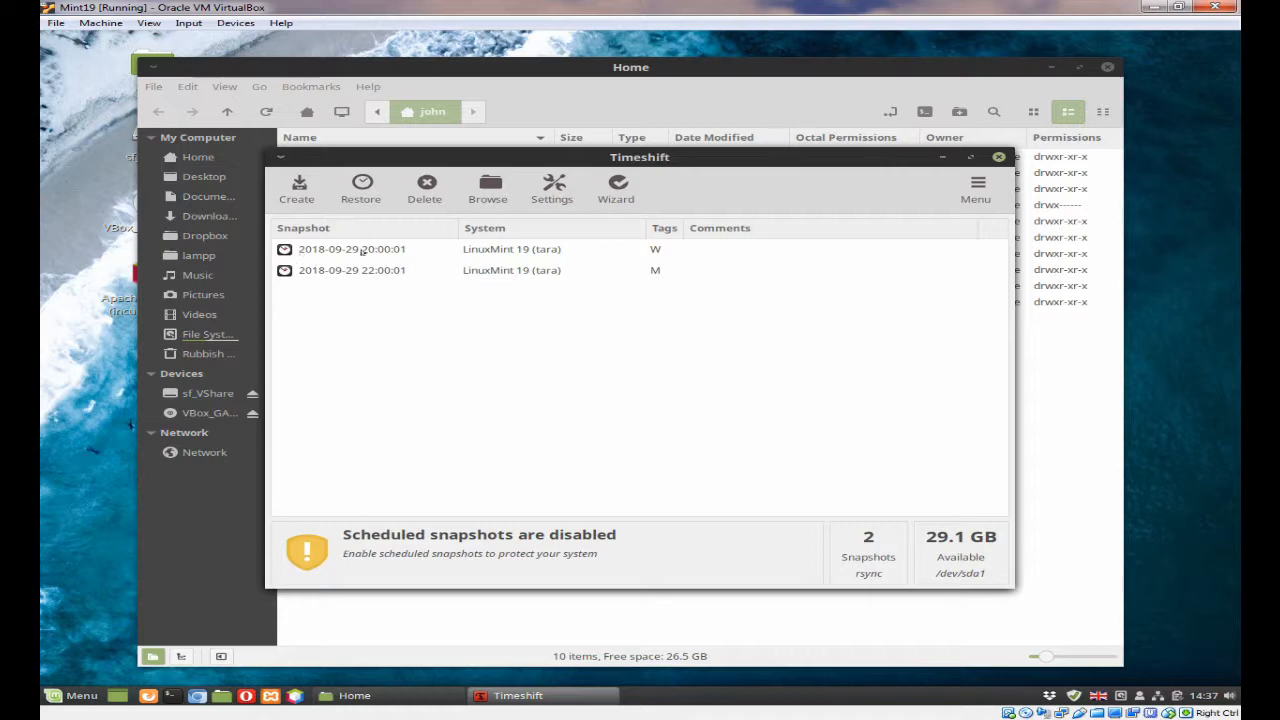
- Recheck the snapshot levels in the Timeshift schedule settings
click(362, 257)
click(357, 276)
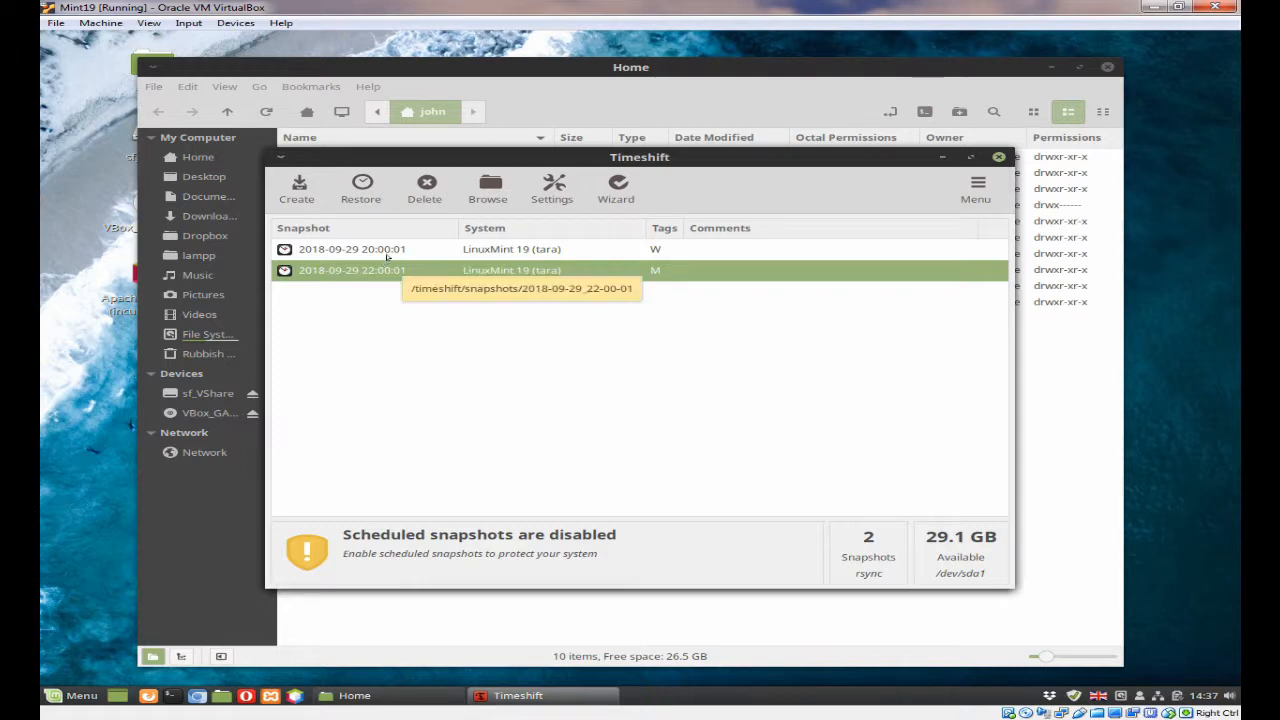
shift+click(387, 256)
click(548, 184)
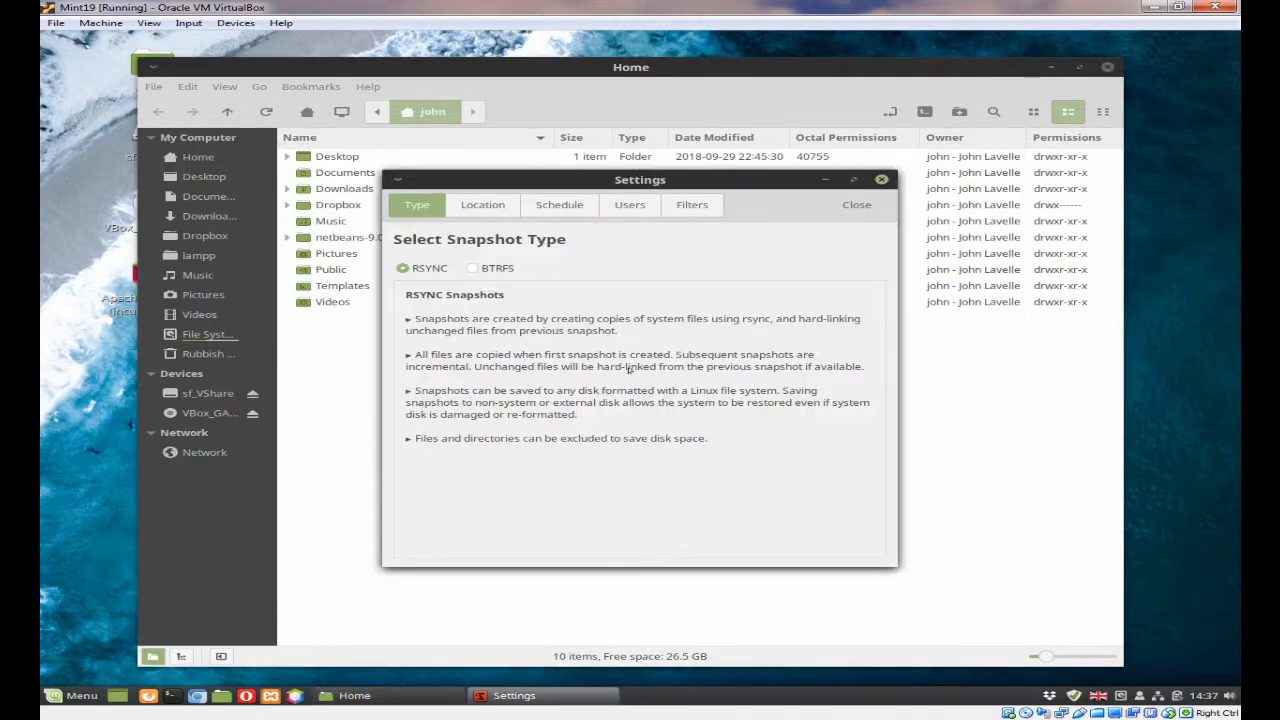
click(547, 205)
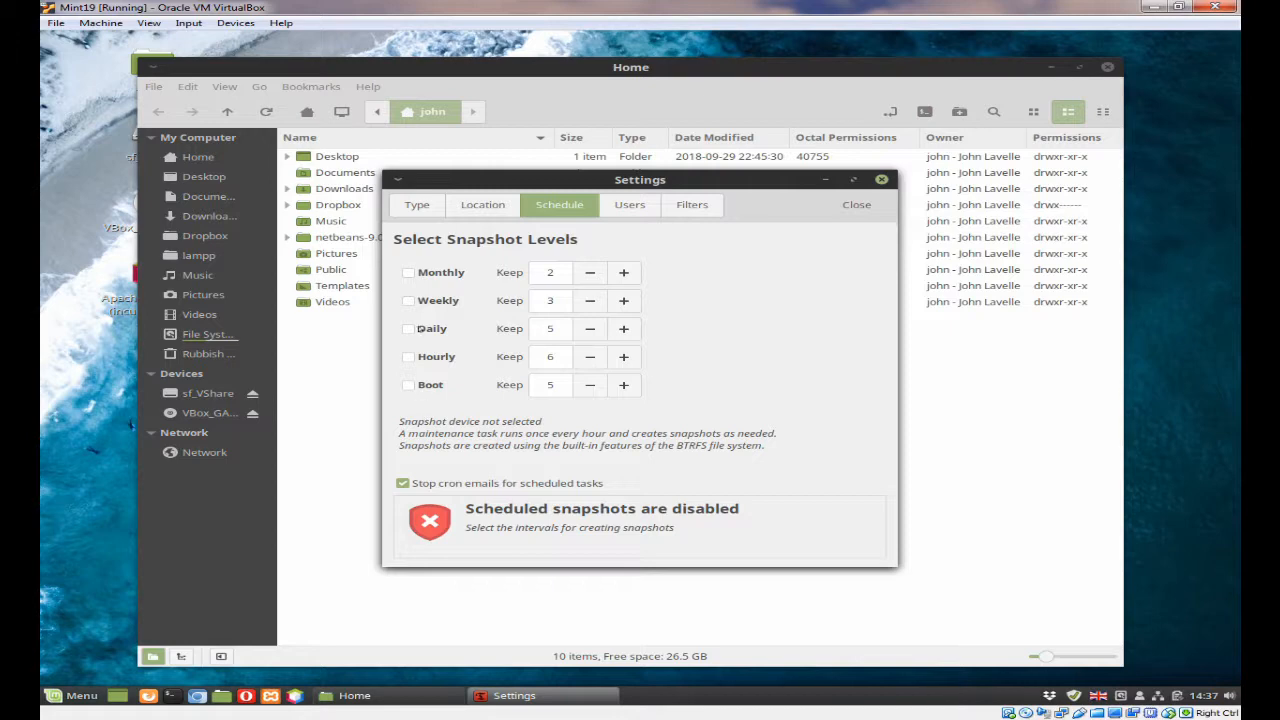
click(858, 205)
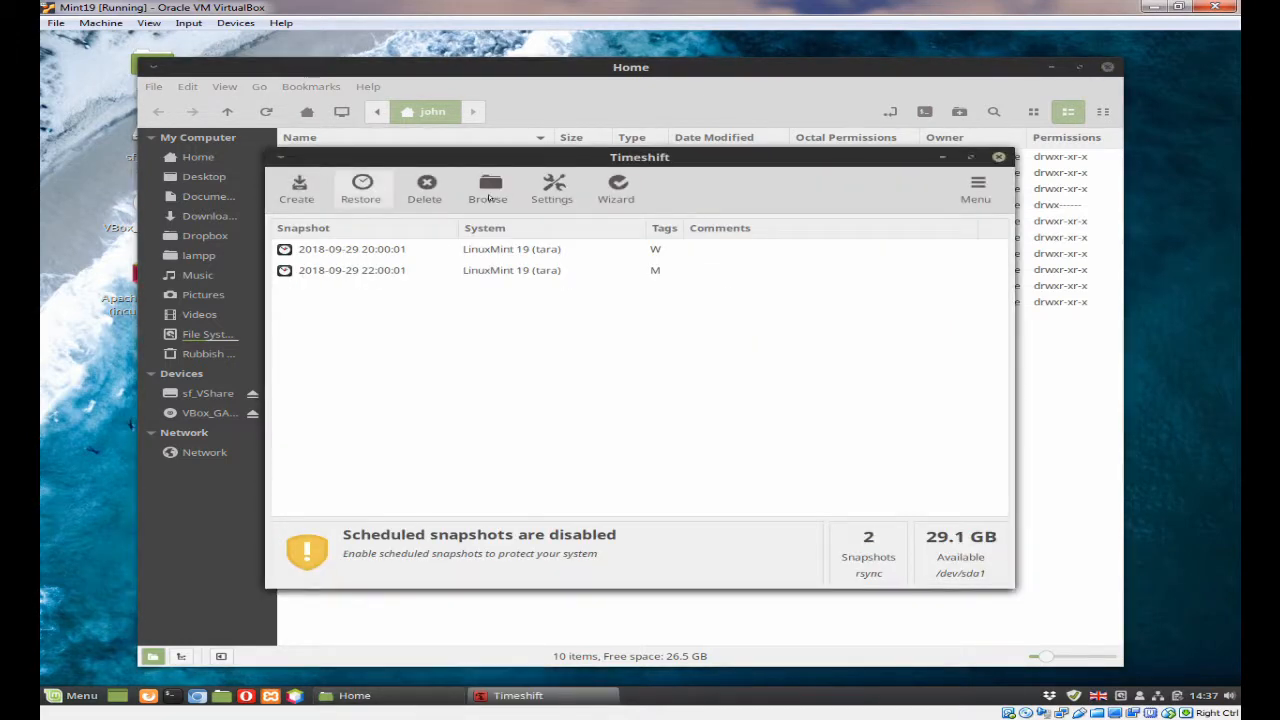
click(350, 250)
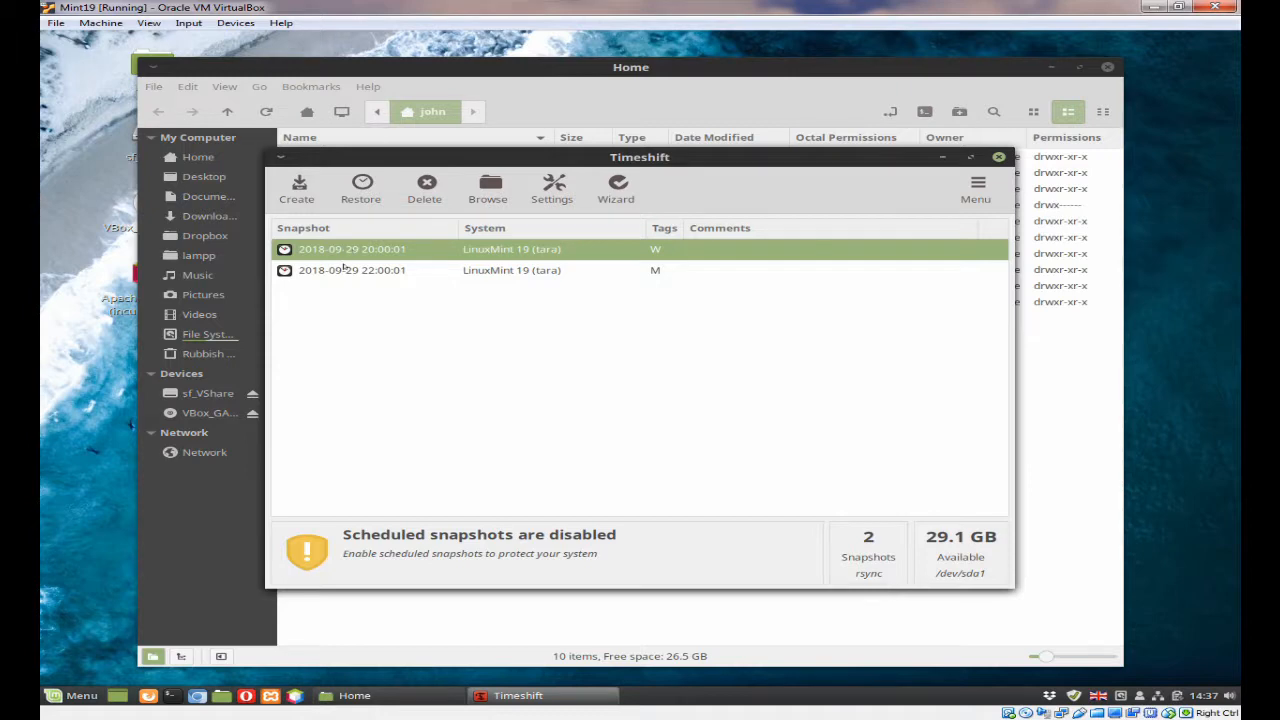
shift+click(345, 269)
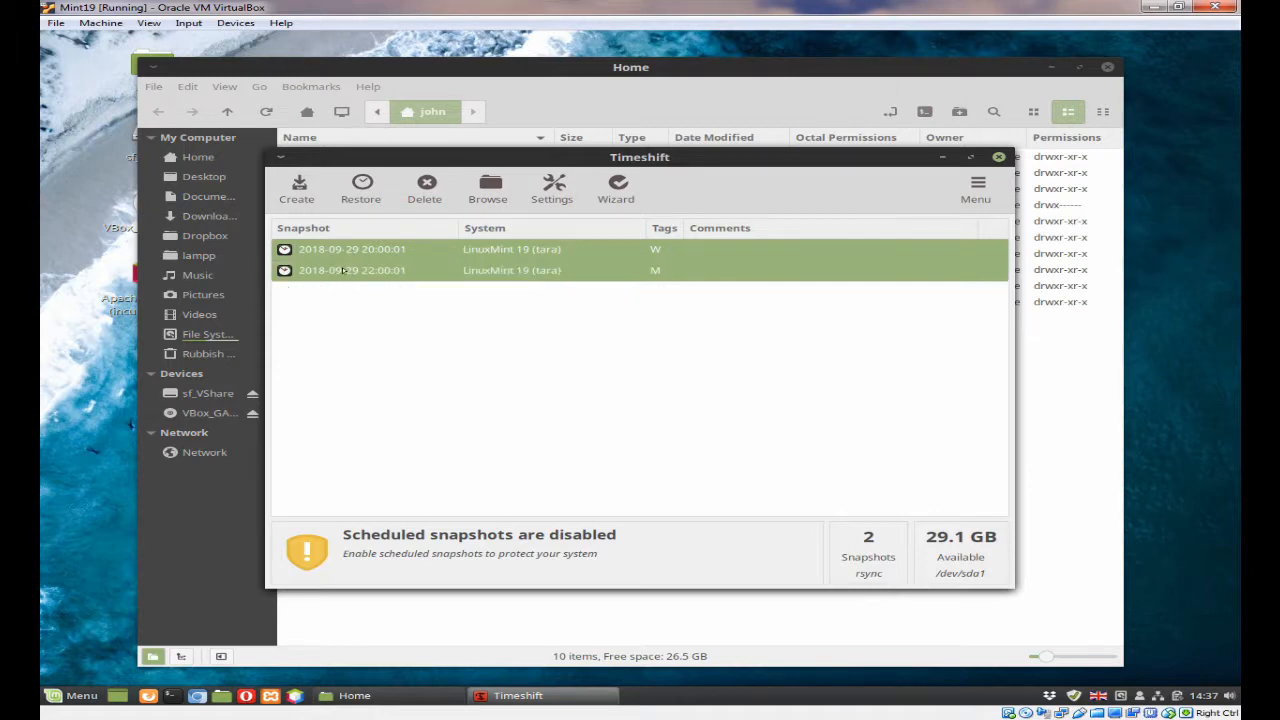
click(416, 191)
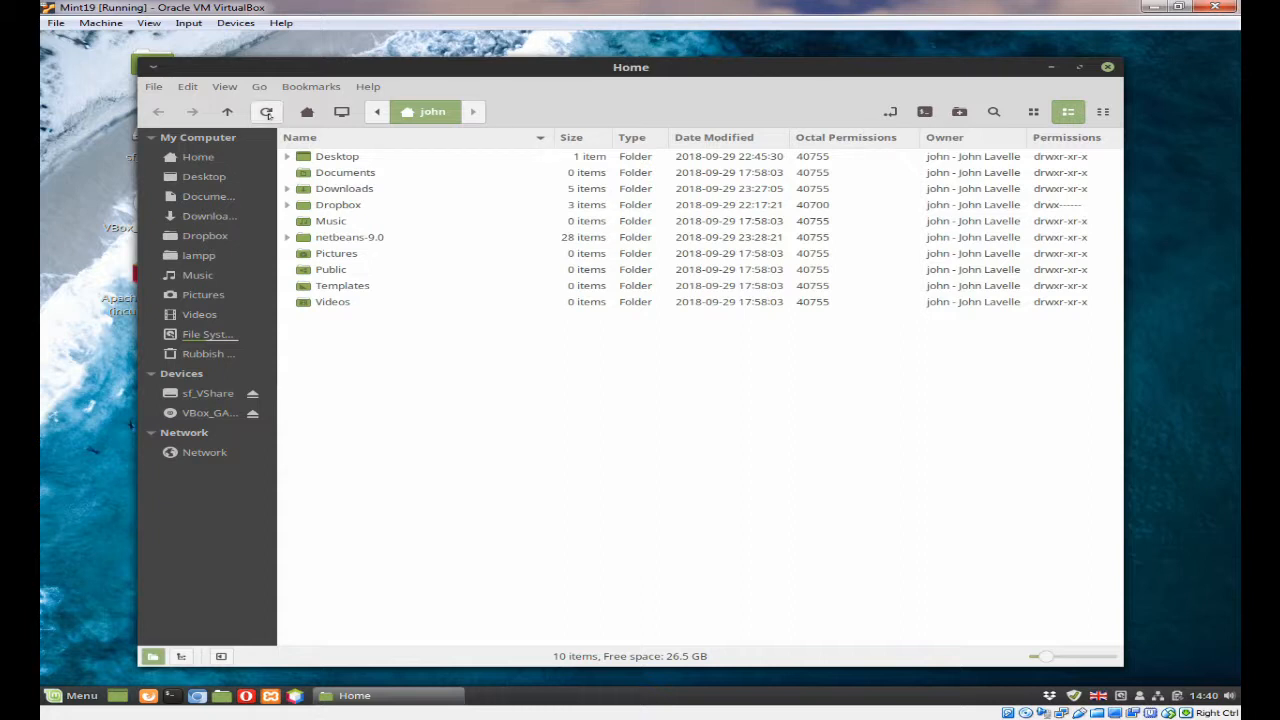
- Refresh the Home folder listing and power off the Mint19 virtual machine
click(267, 114)
click(266, 113)
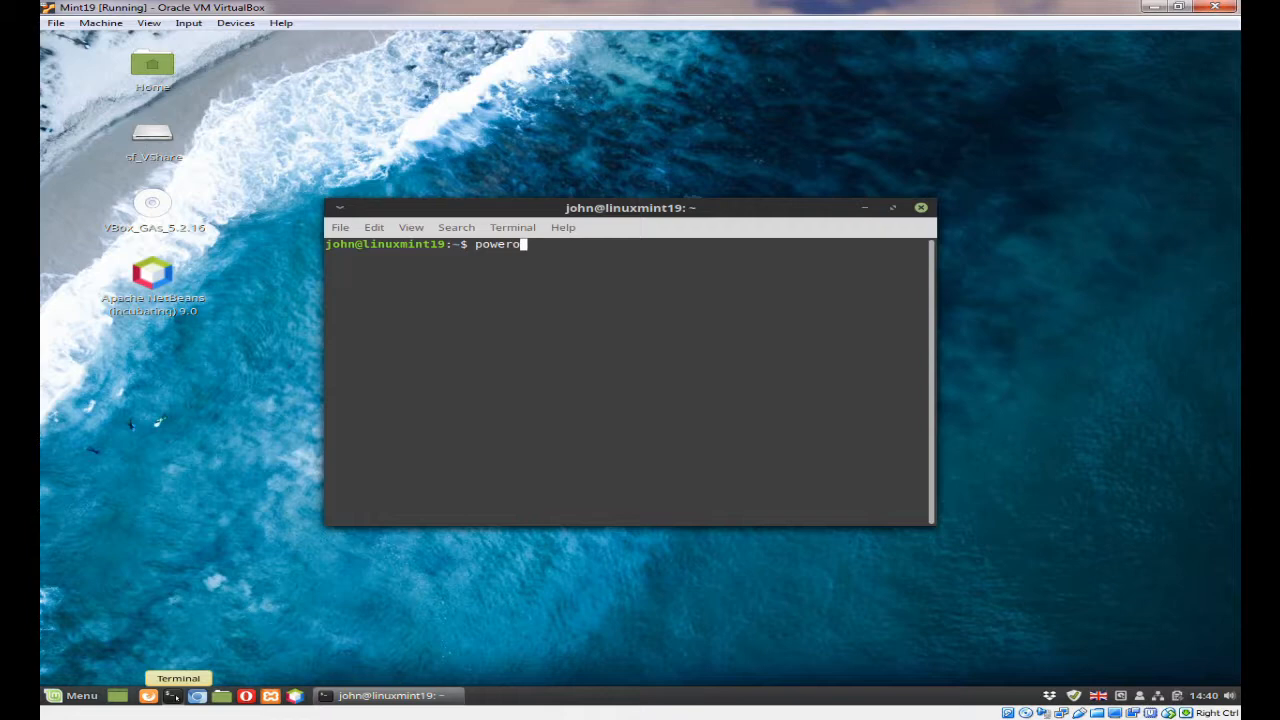
text(ff)
key(Return)
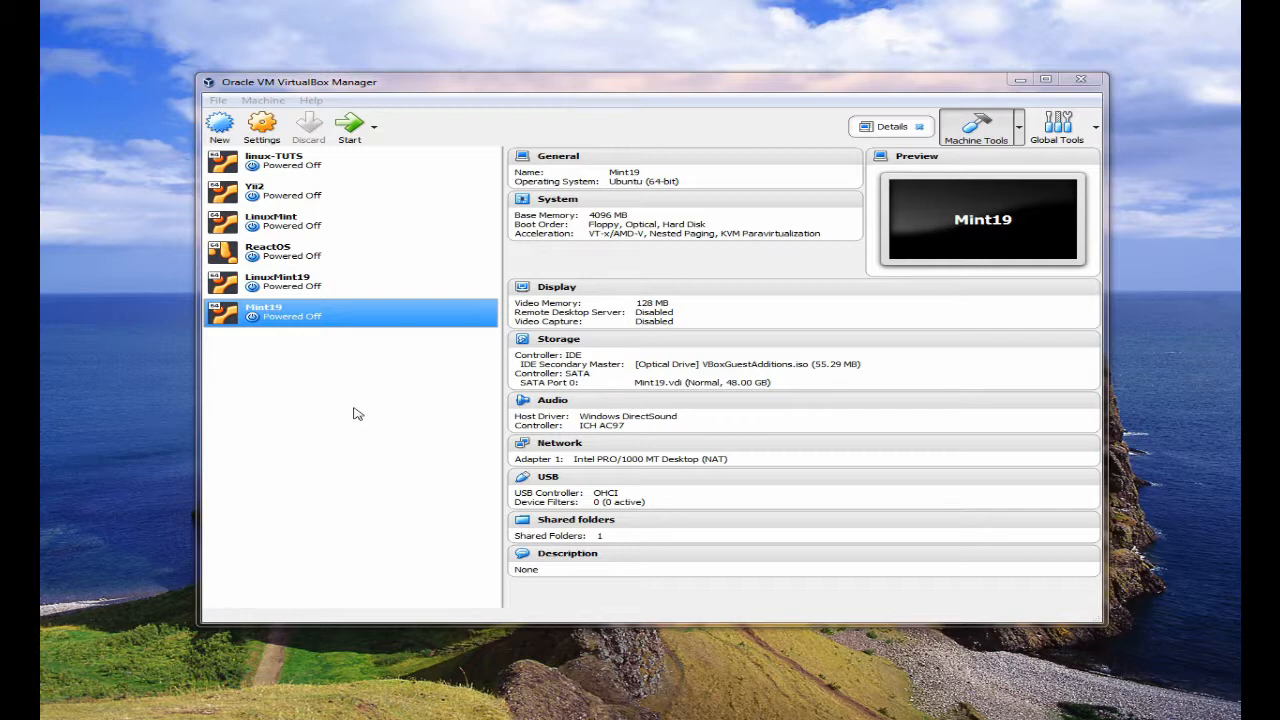
click(286, 288)
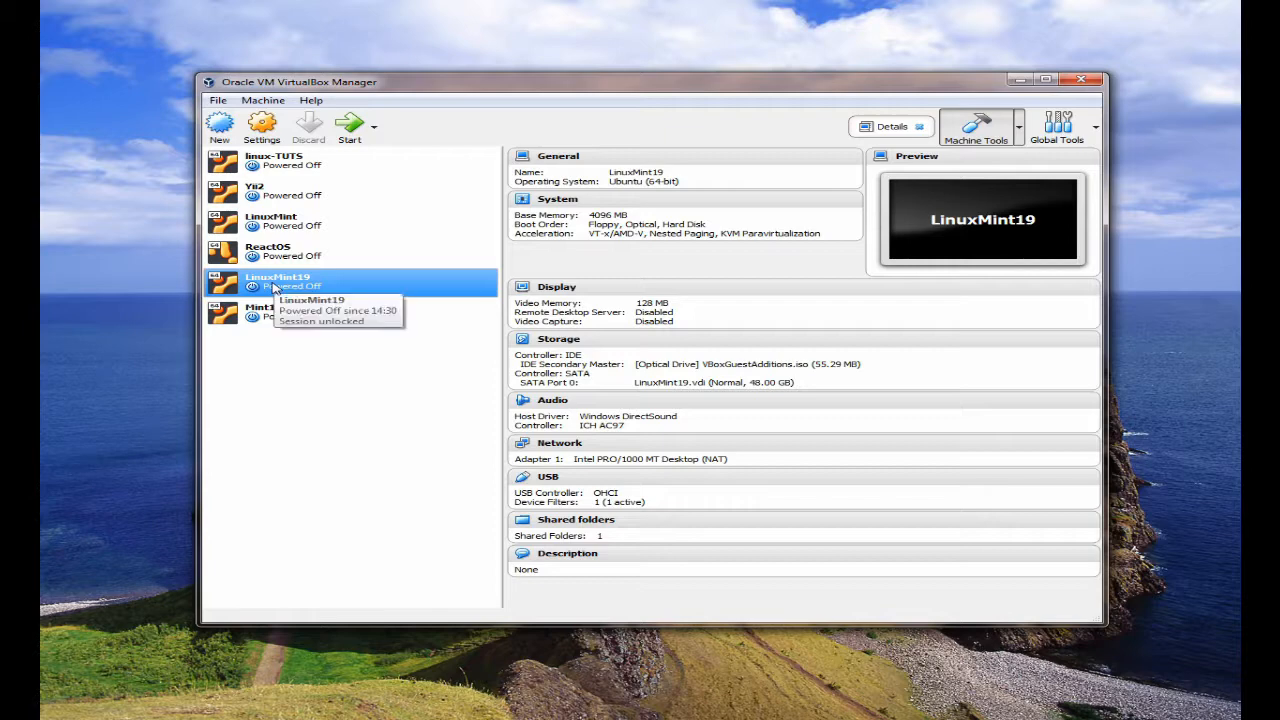
right_click(272, 287)
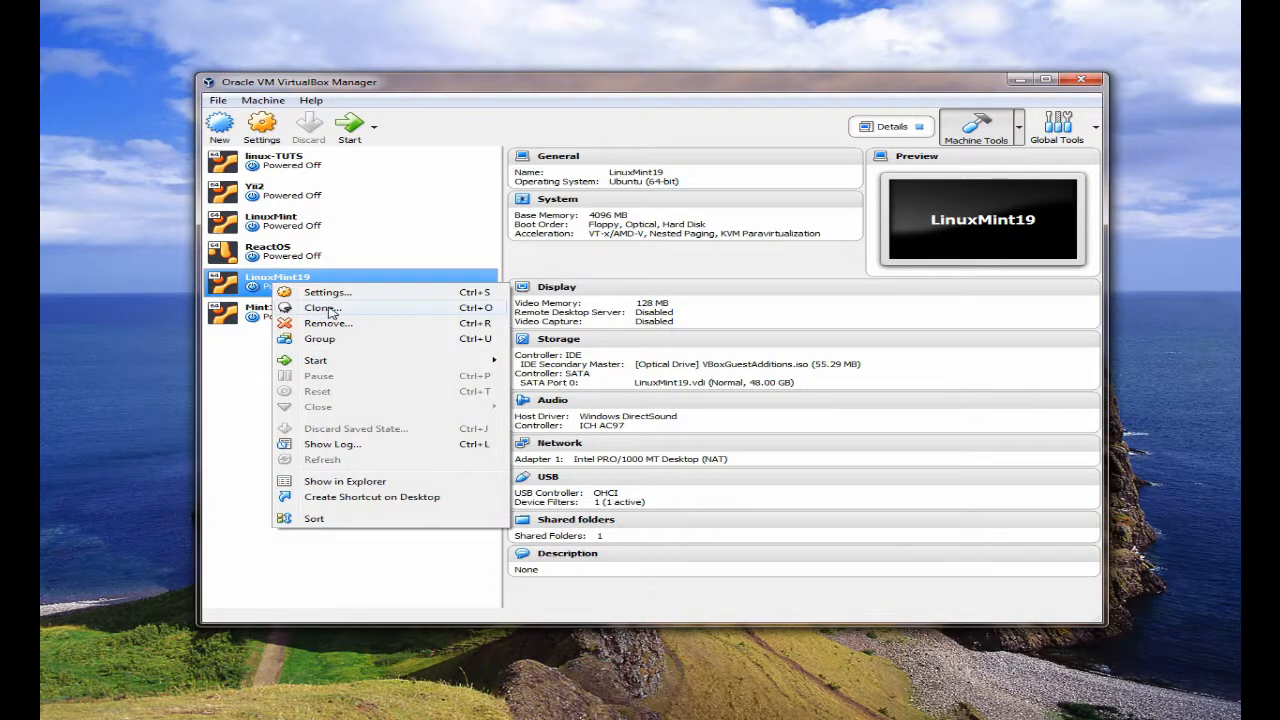
click(402, 82)
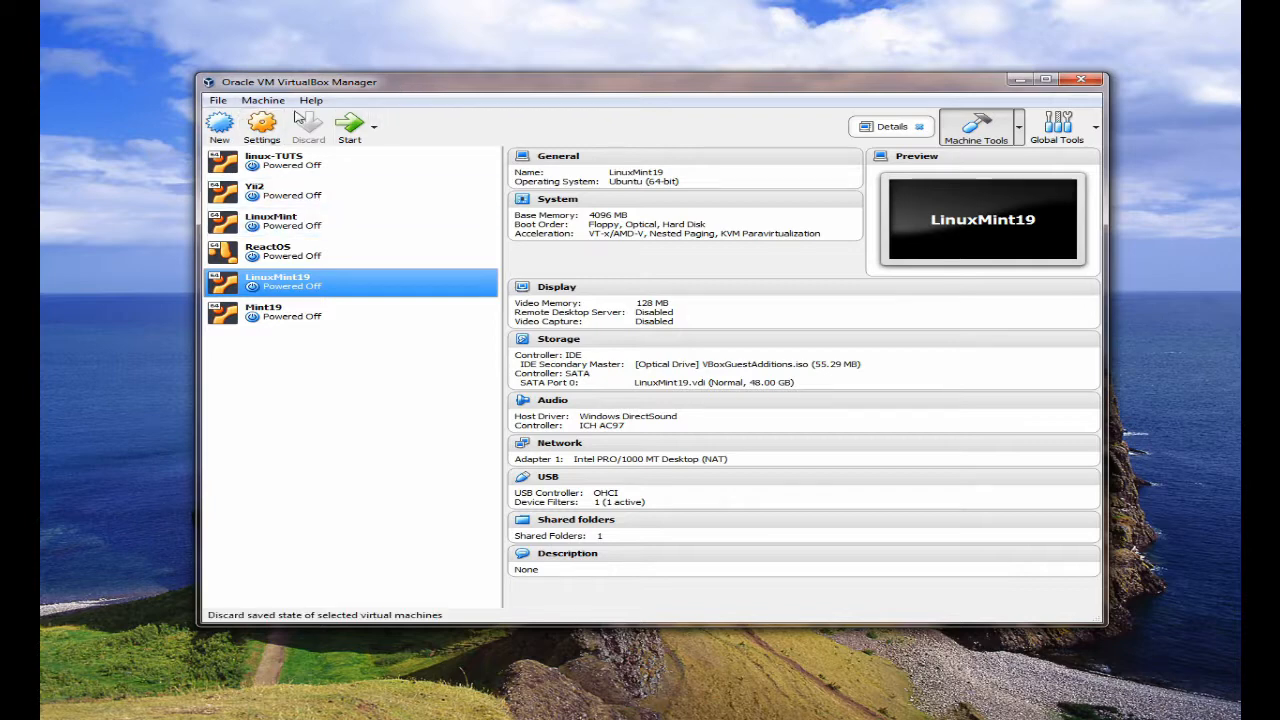
click(263, 100)
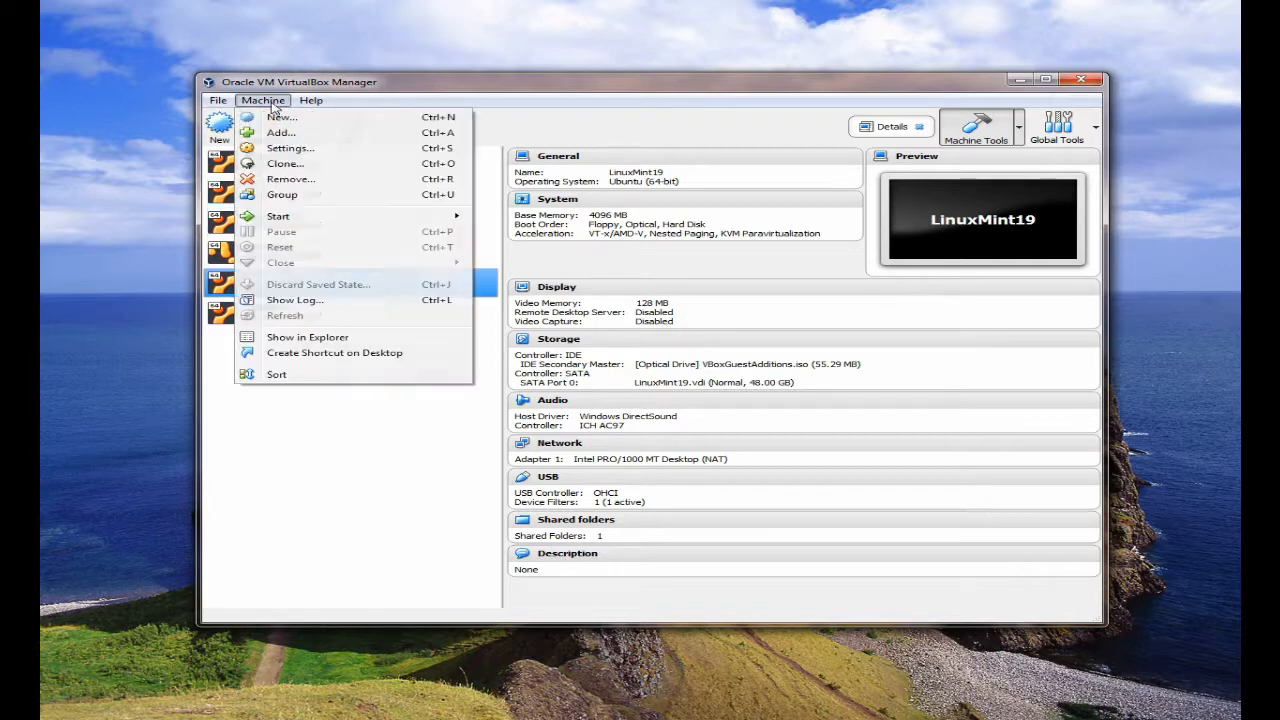
click(284, 164)
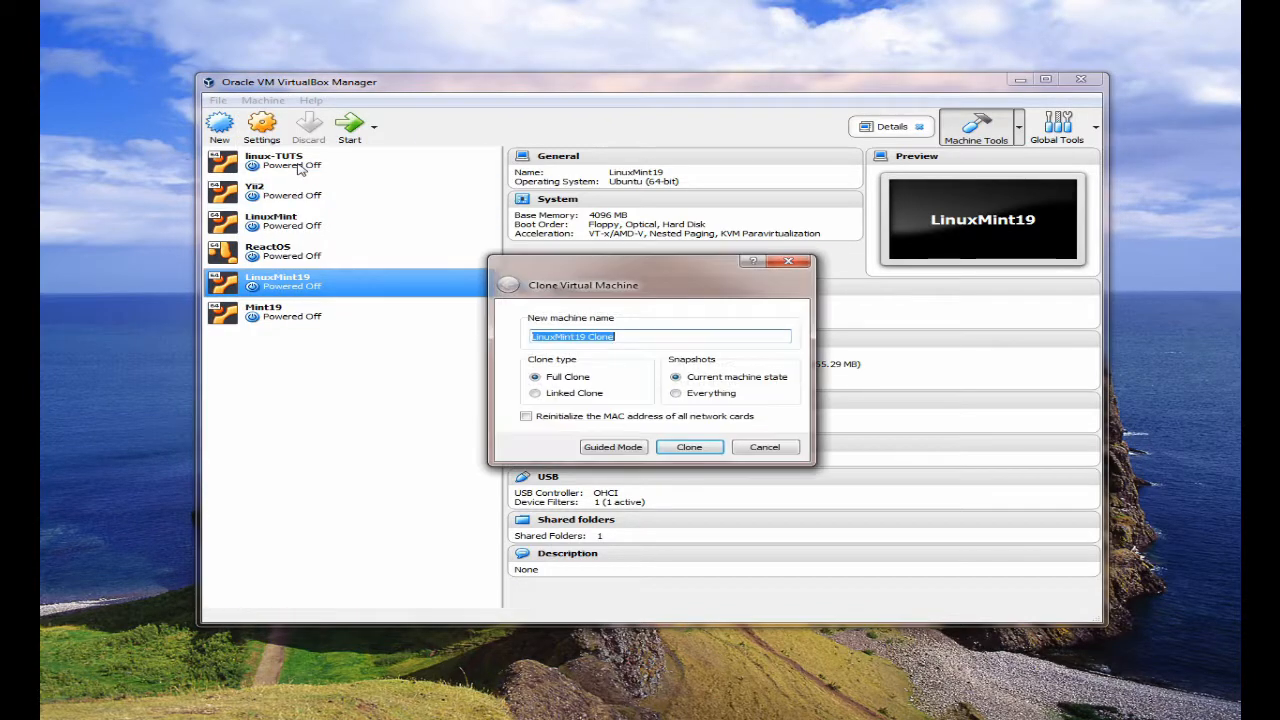
click(643, 338)
key(BackSpace)
key(BackSpace)
key(BackSpace)
key(BackSpace)
key(BackSpace)
text(201809)
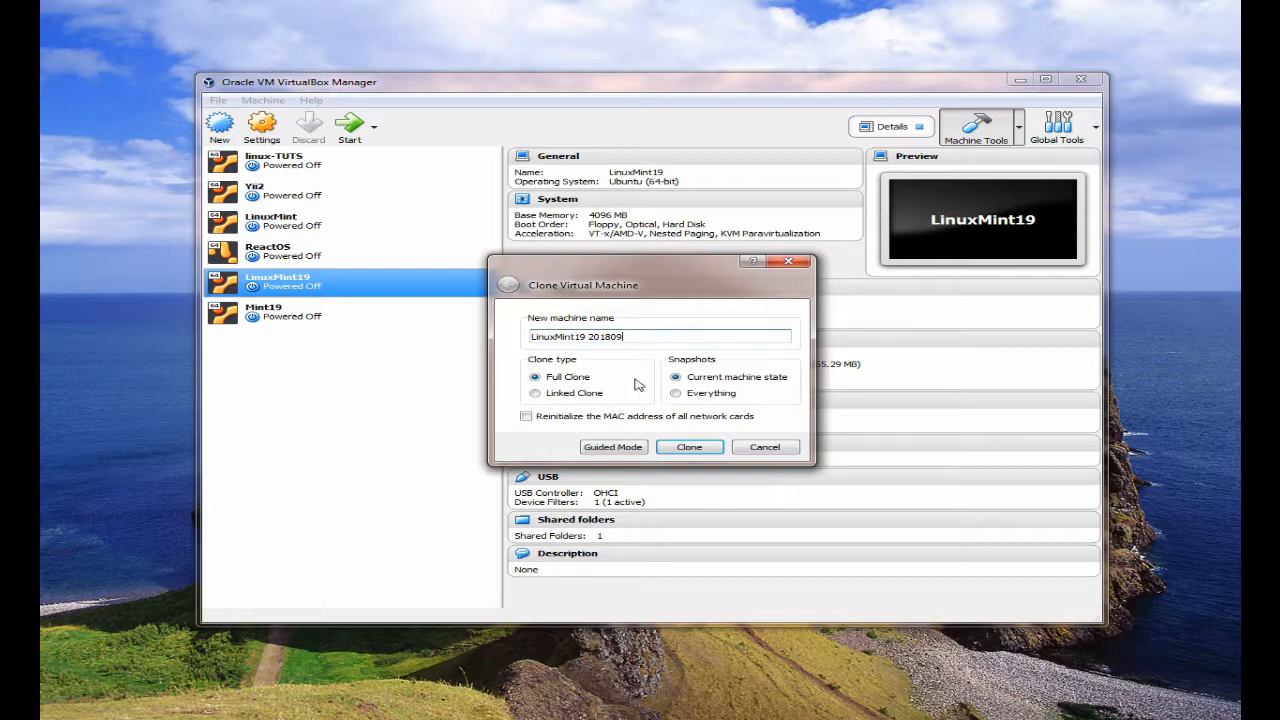
text(30)
click(677, 394)
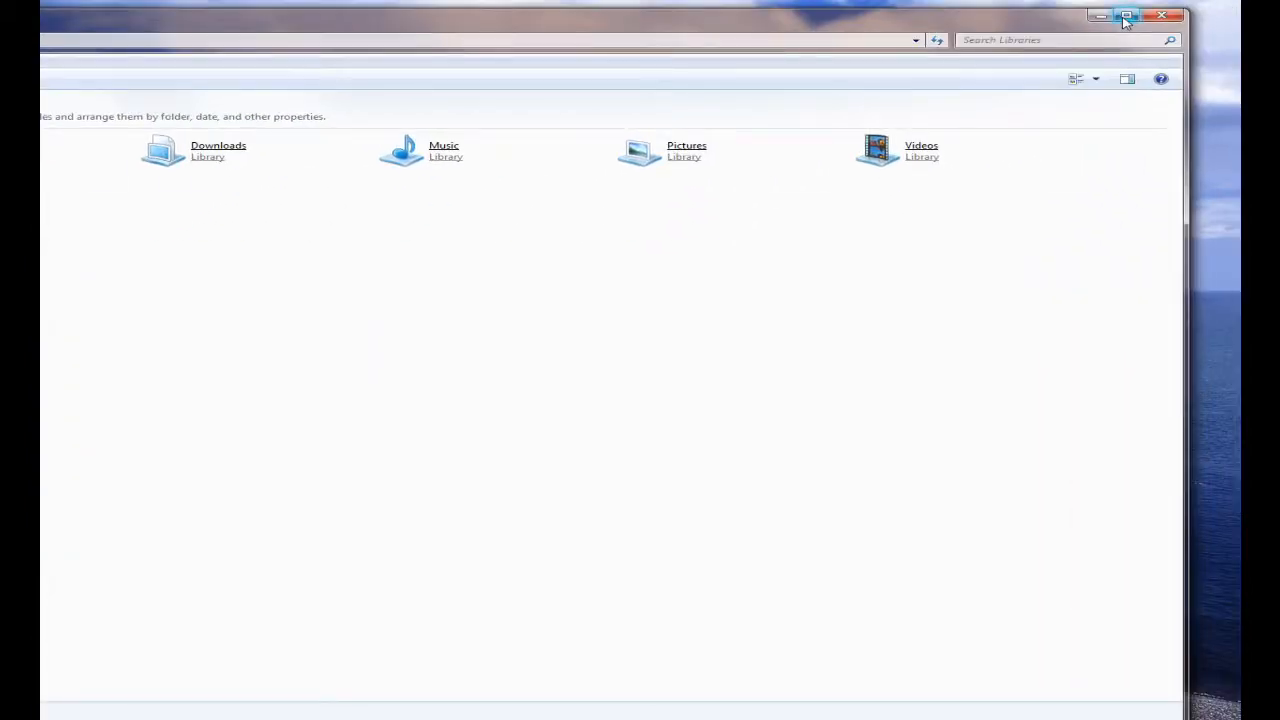
- In Windows Explorer, open D:\DRIVE_D\VirtualBox VMs\LinuxMint19 and compare the file sizes of LinuxMint19_copy.vdi and LinuxMint19.vdi
click(105, 371)
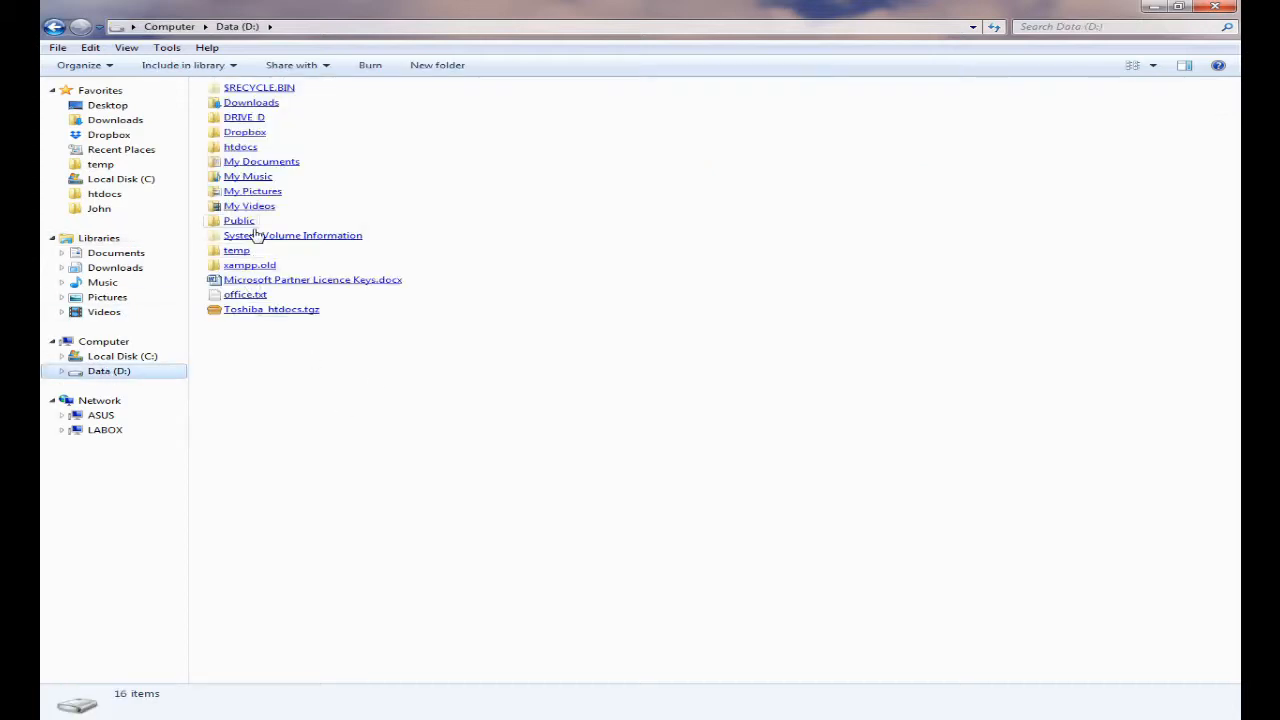
click(240, 118)
click(270, 210)
double_click(270, 210)
click(258, 138)
double_click(258, 138)
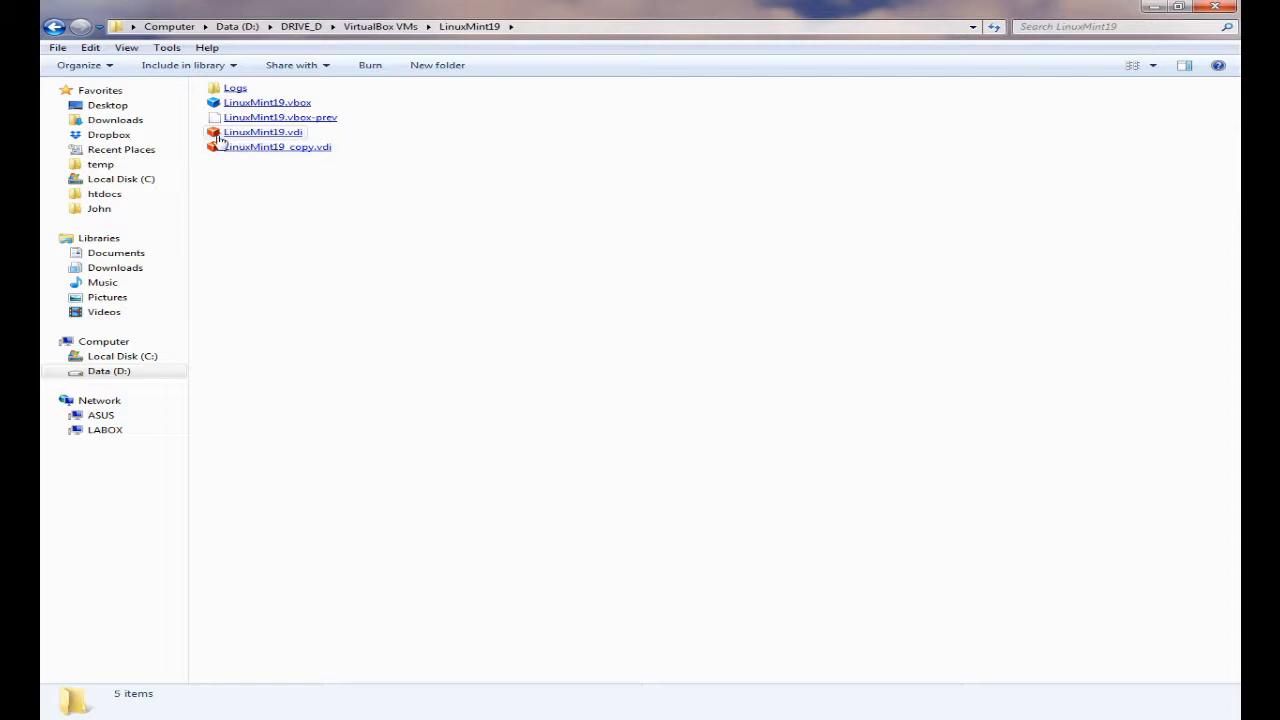
click(318, 157)
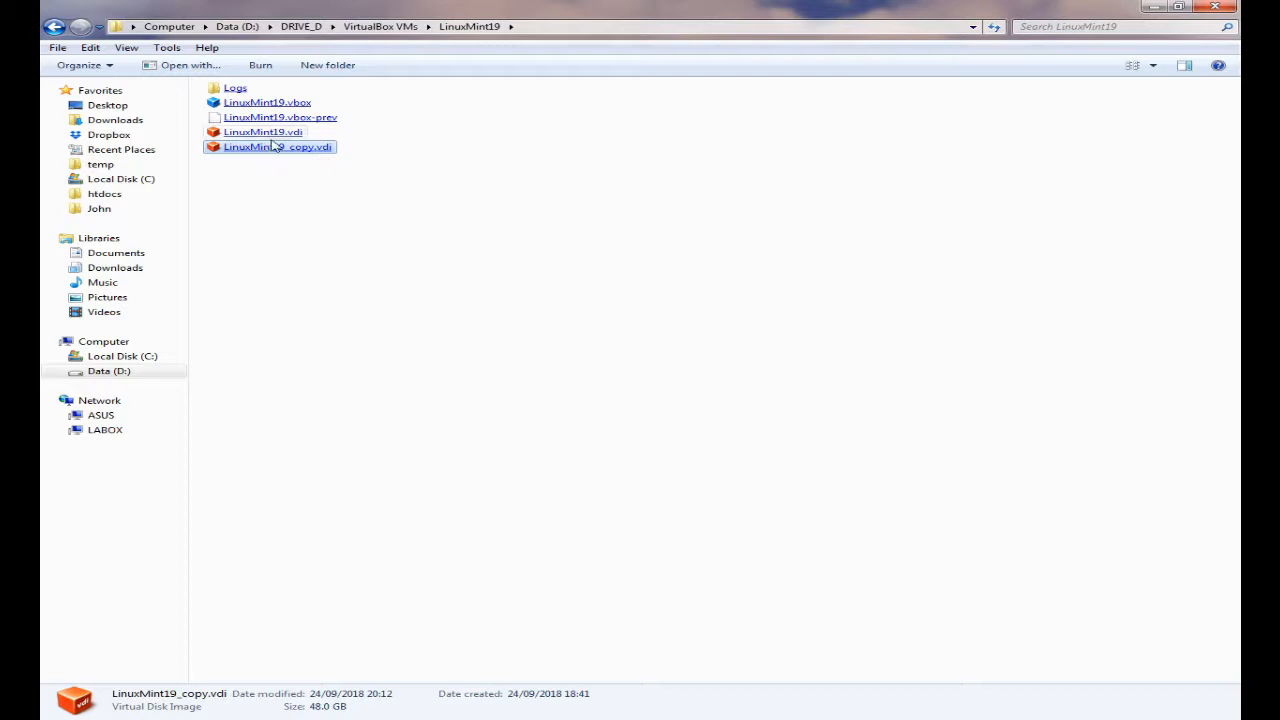
click(277, 139)
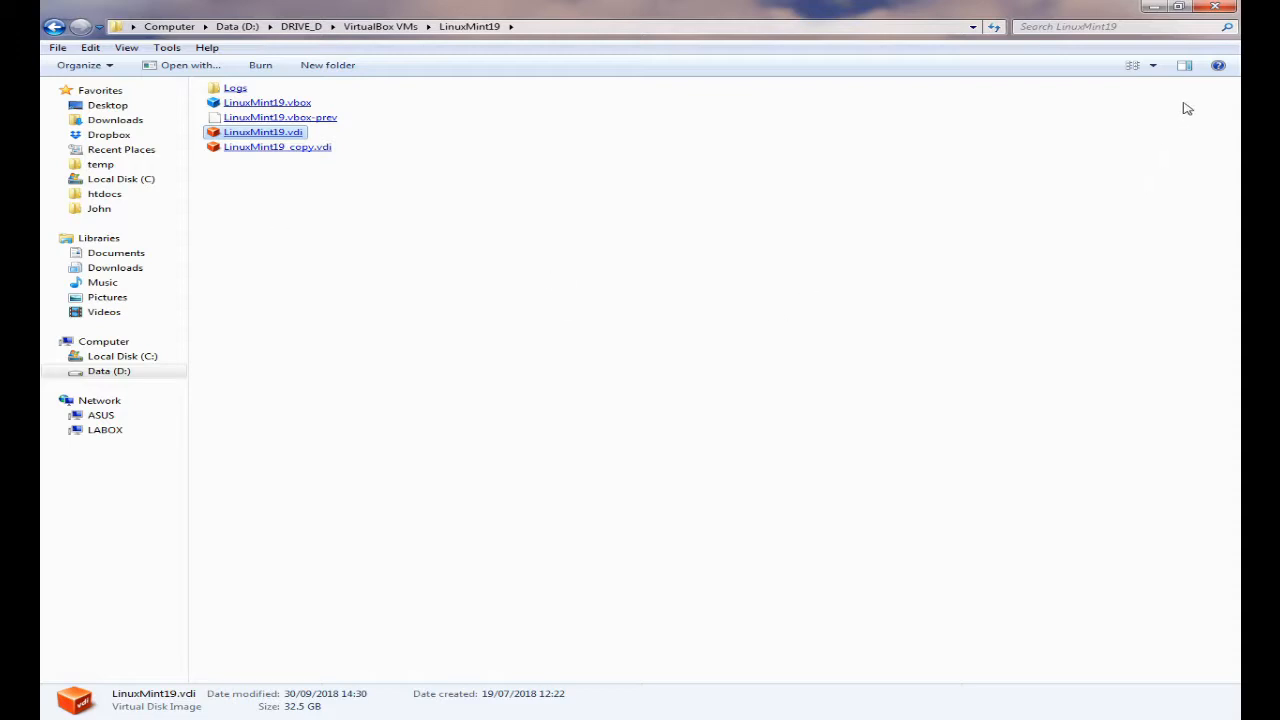
click(1178, 8)
mouse_move(831, 28)
mouse_down()
mouse_move(75, 44)
mouse_move(69, 59)
mouse_move(101, 36)
mouse_move(41, 38)
mouse_up()
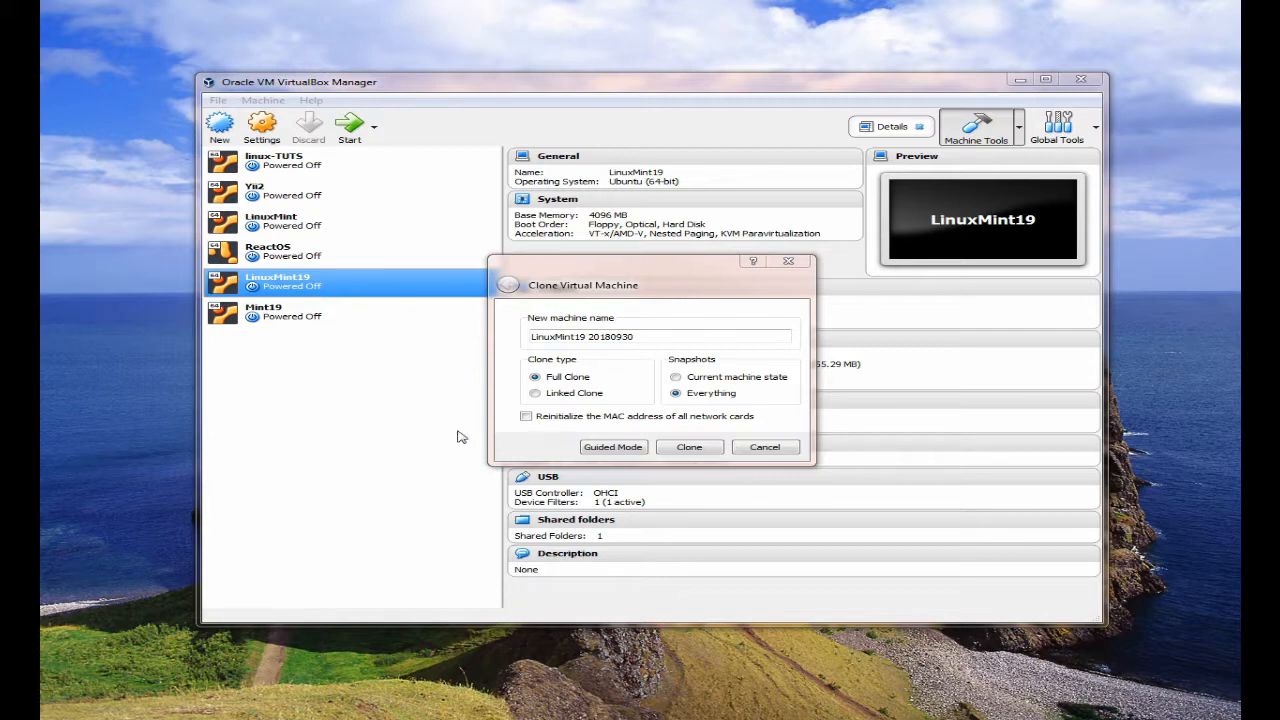
- Cancel cloning the LinuxMint19 virtual machine and move the manager window aside
click(765, 450)
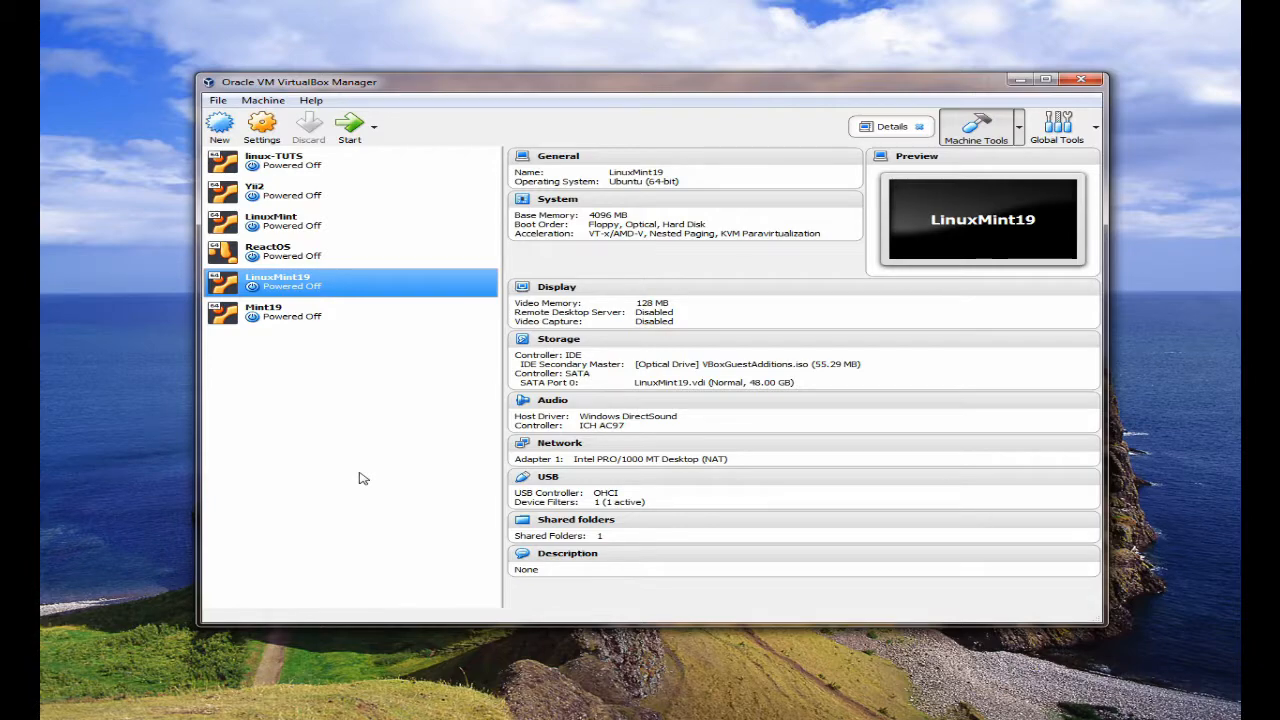
drag(704, 84, 592, 106)
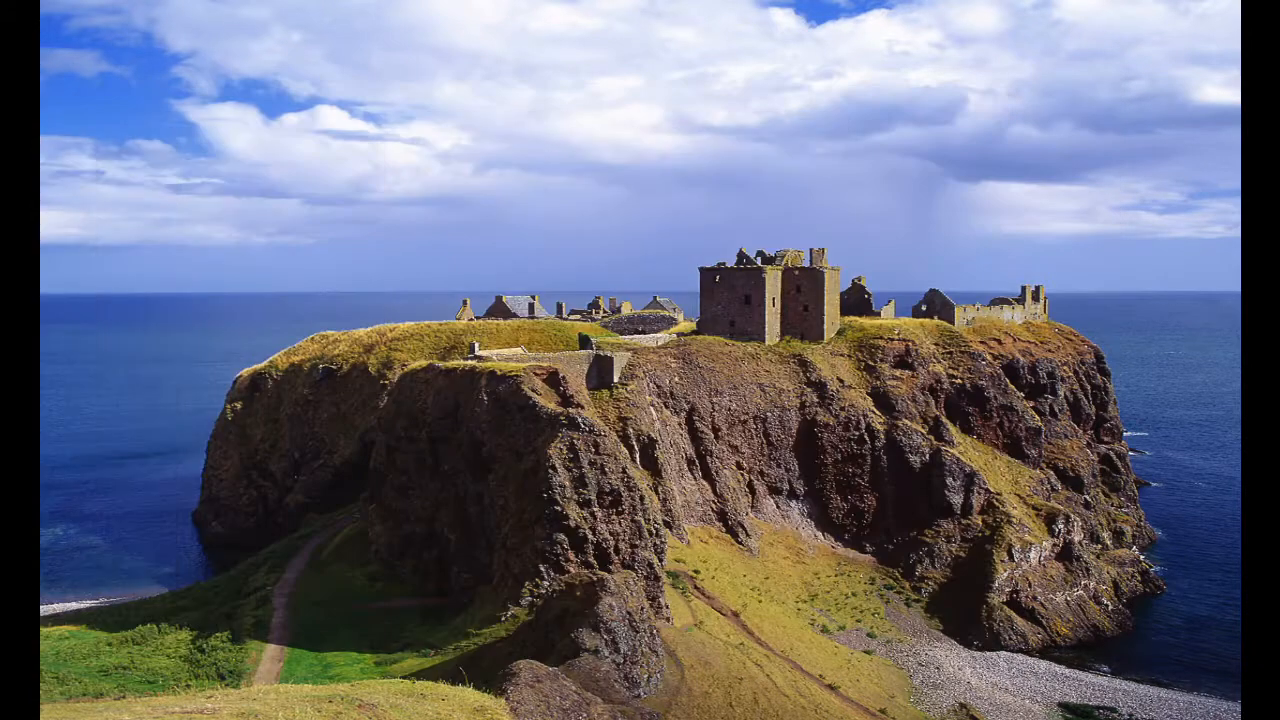